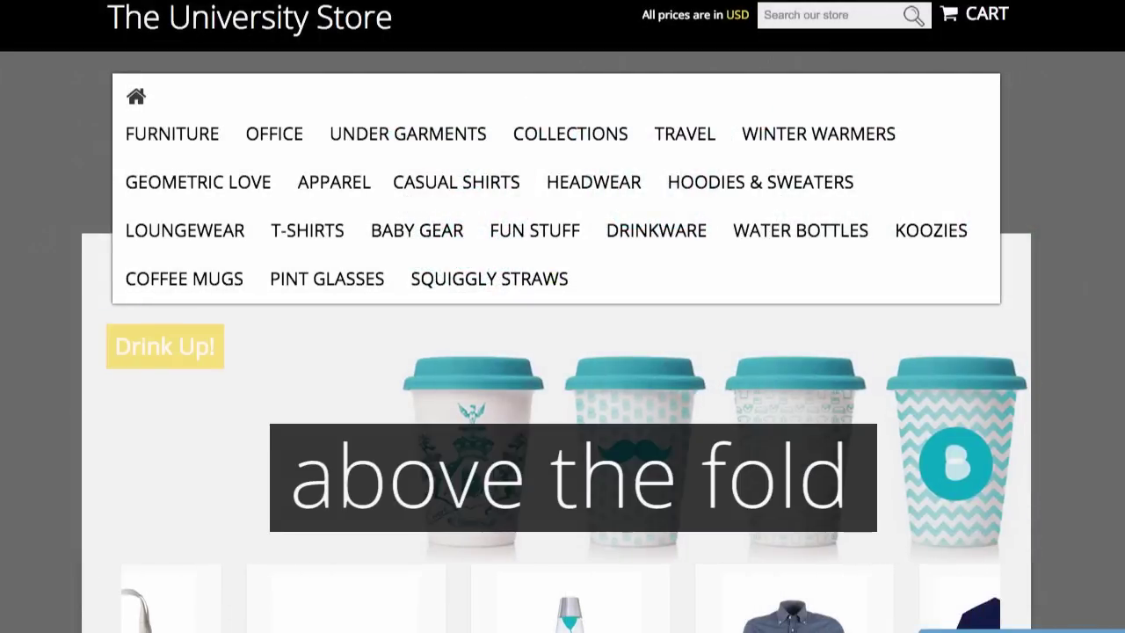
# Scroll down the storefront page.
pyautogui.scroll(-7, 562, 316)
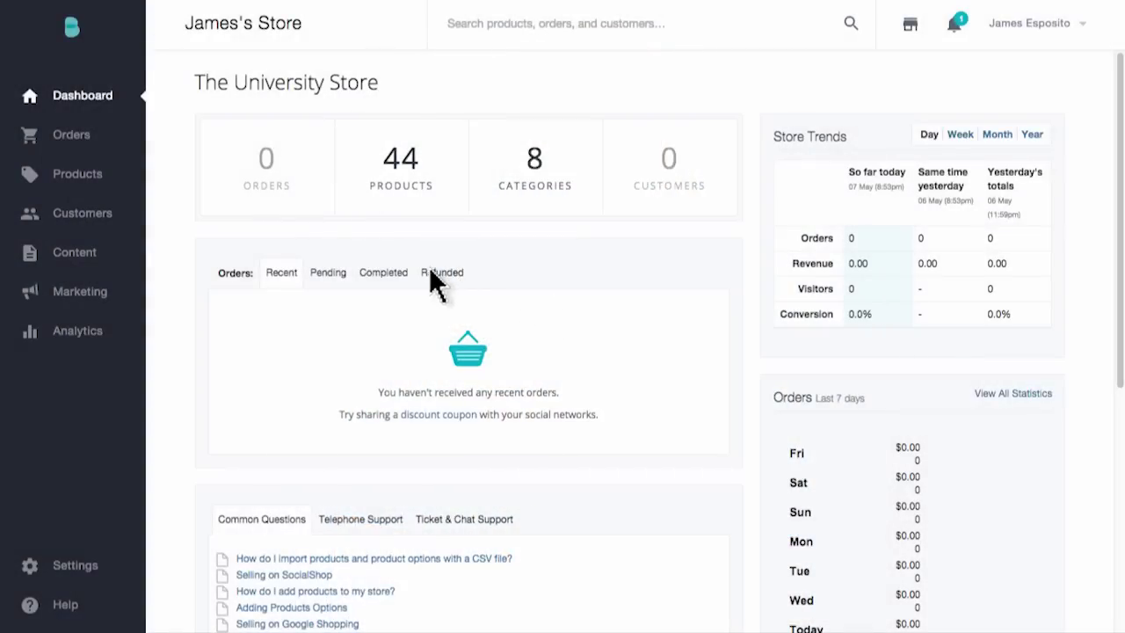
# Delete all four categories (Ladies, Mens, Accessories, Sale) together with their products.
pyautogui.click(92, 193)
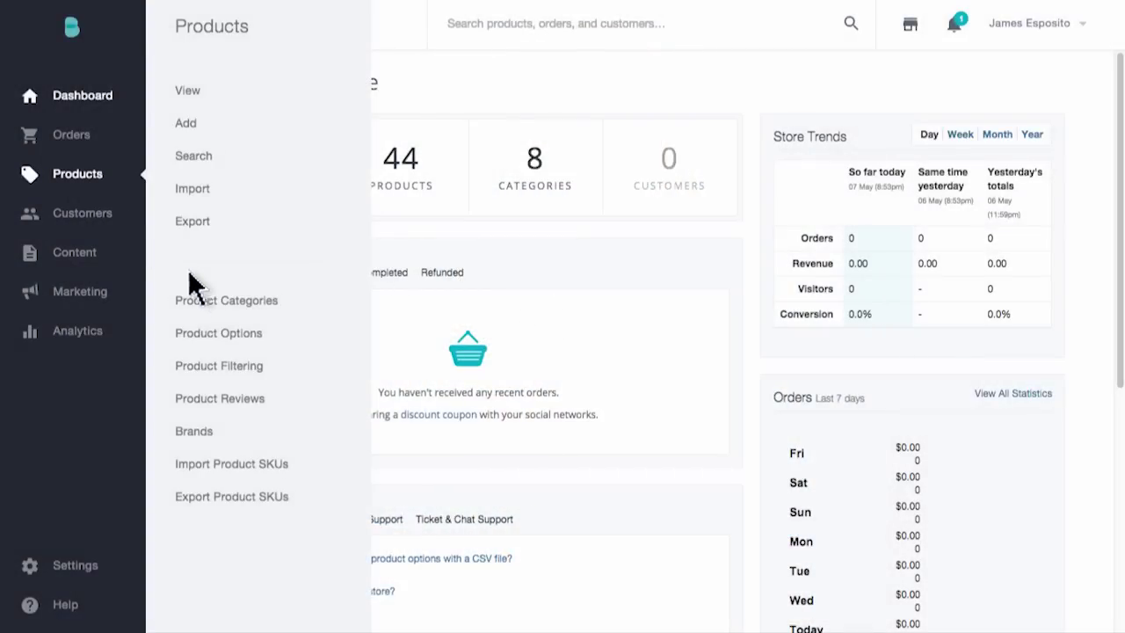
pyautogui.click(227, 301)
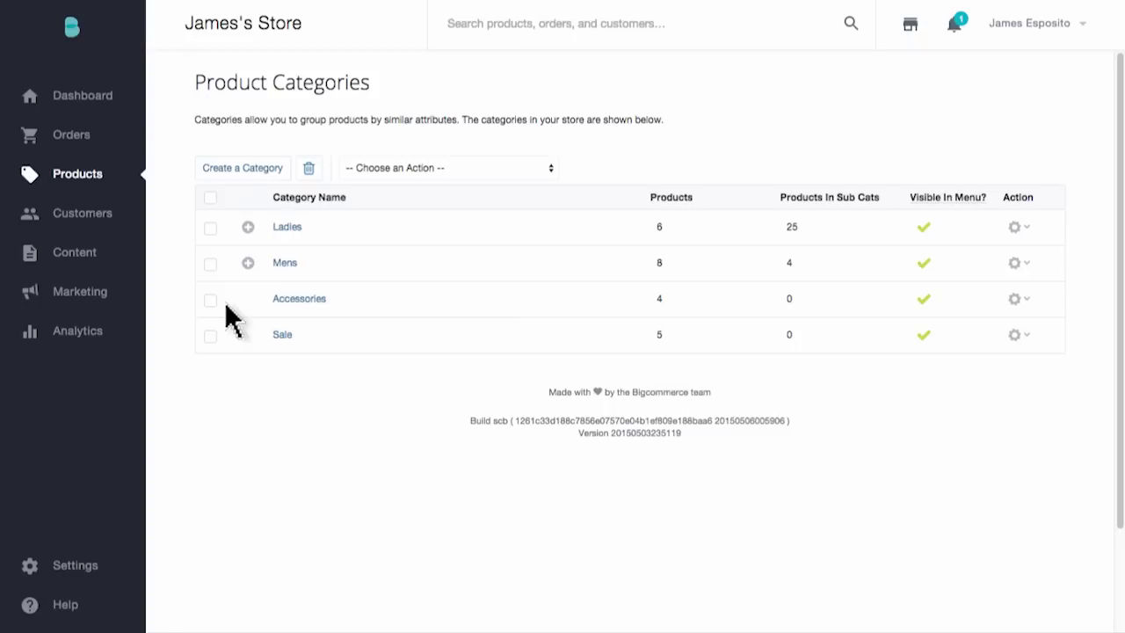
pyautogui.click(210, 198)
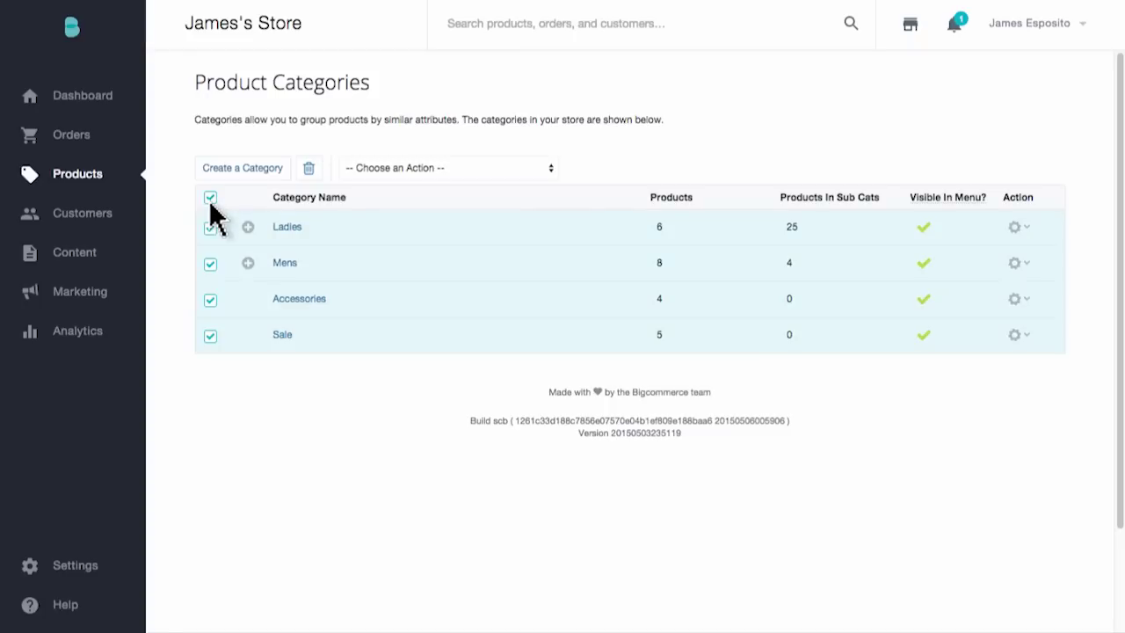
pyautogui.click(309, 168)
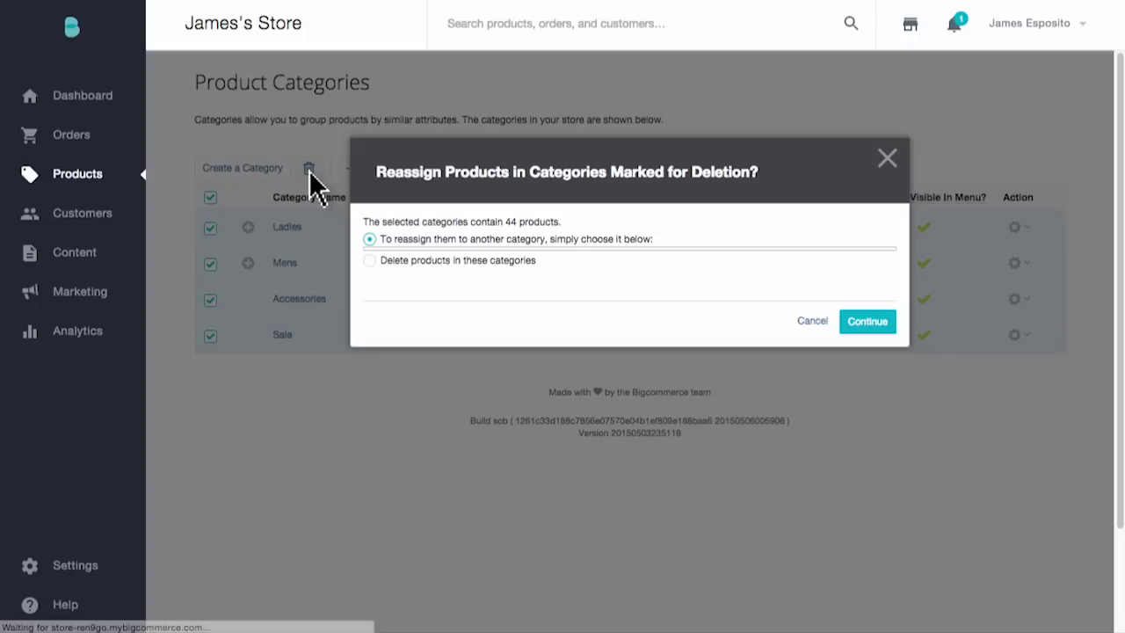
pyautogui.click(369, 260)
pyautogui.click(867, 322)
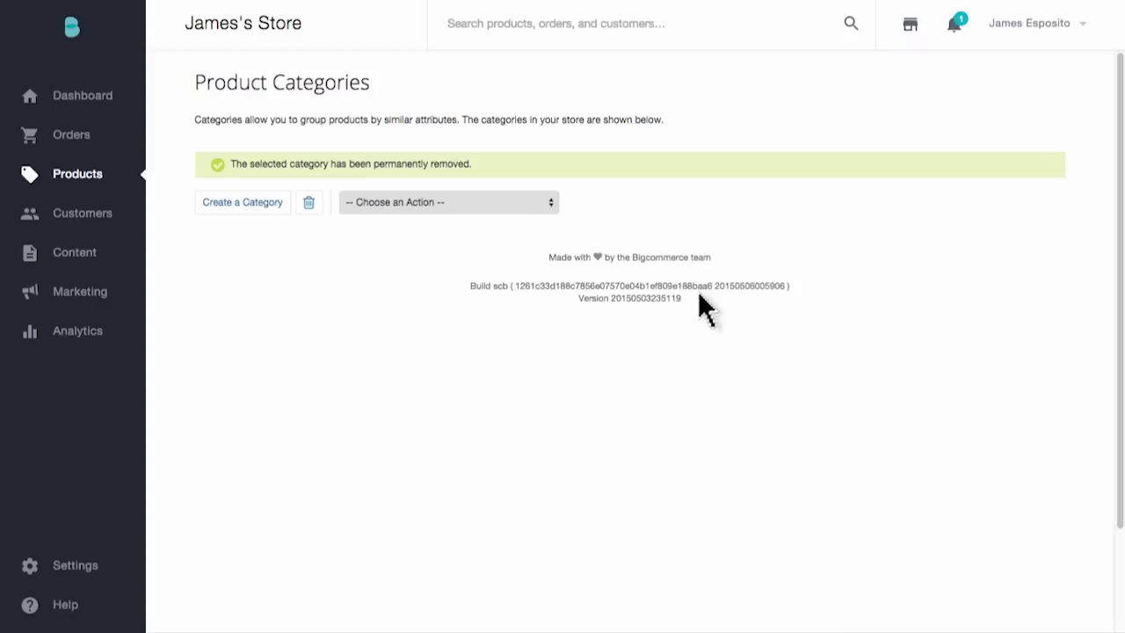
# Start a new category named Apparel, letting the URL fill in as /apparel/.
pyautogui.click(240, 211)
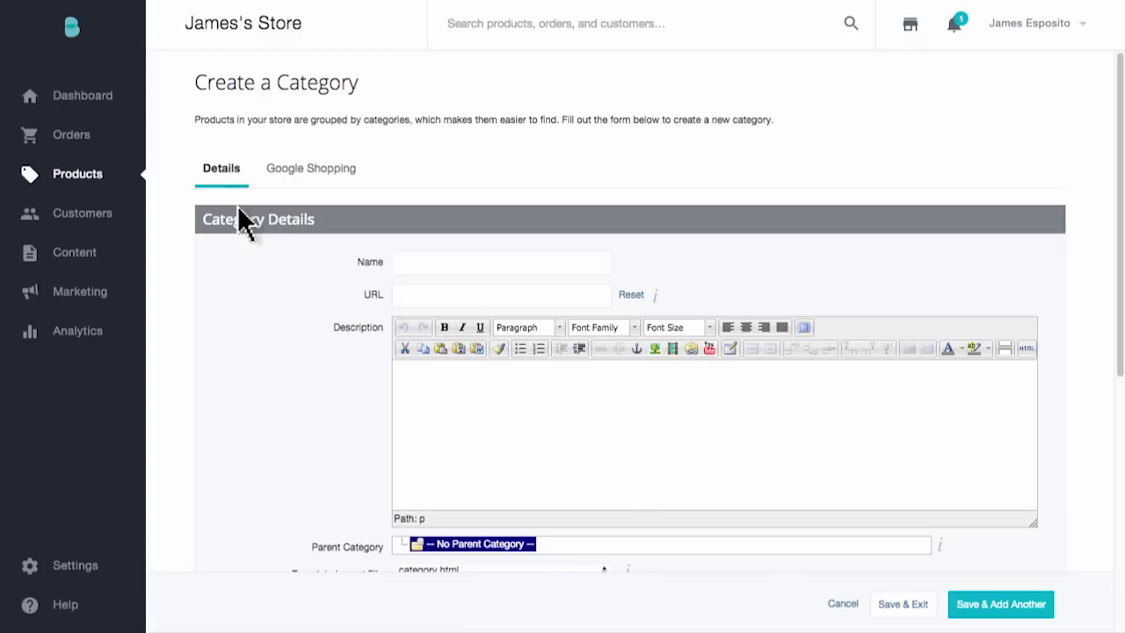
pyautogui.click(400, 268)
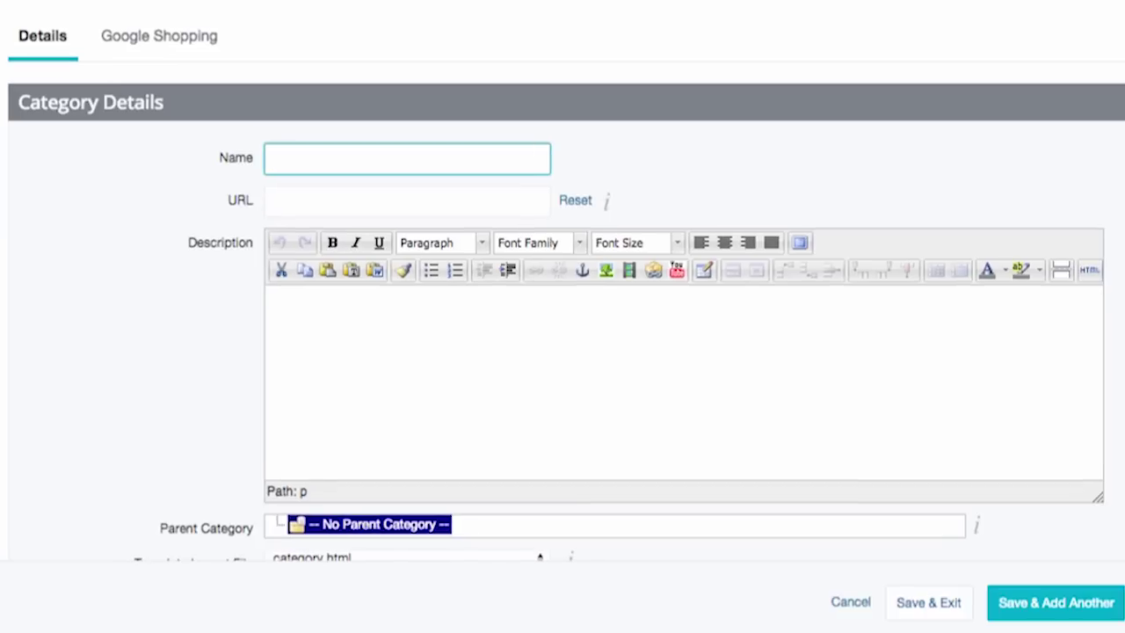
pyautogui.write('Apparel')
pyautogui.press('Tab')
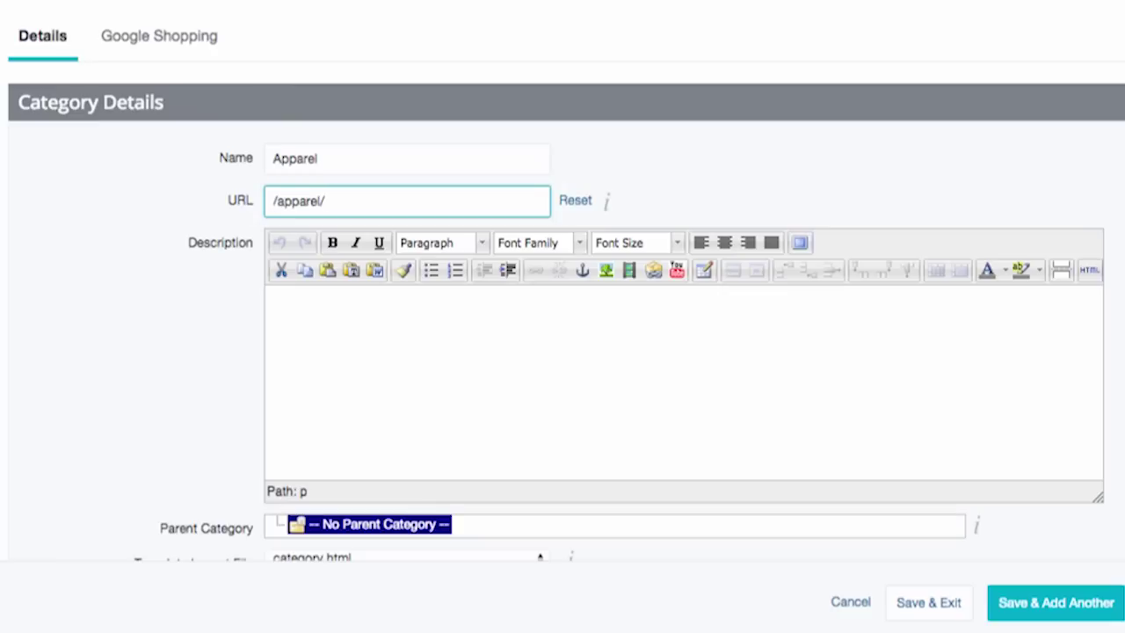
# Write the description about wearing awesome Bigcommerce swag and select the word 'Bigcommerce'.
pyautogui.click(274, 301)
pyautogui.write("You're going ")
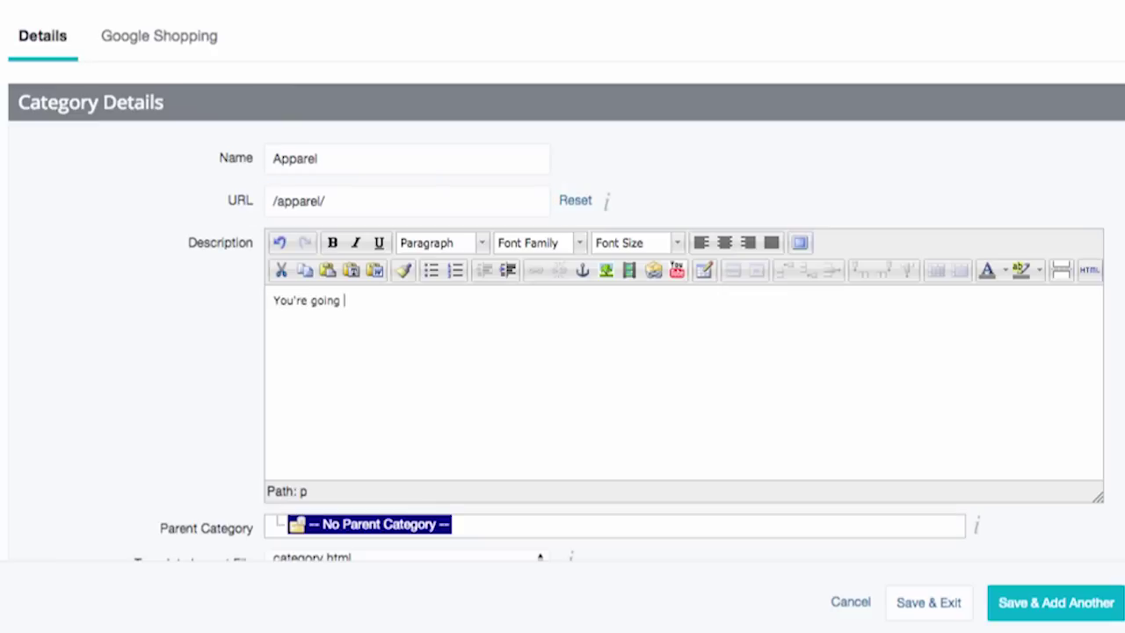
pyautogui.write('to have to wear something ')
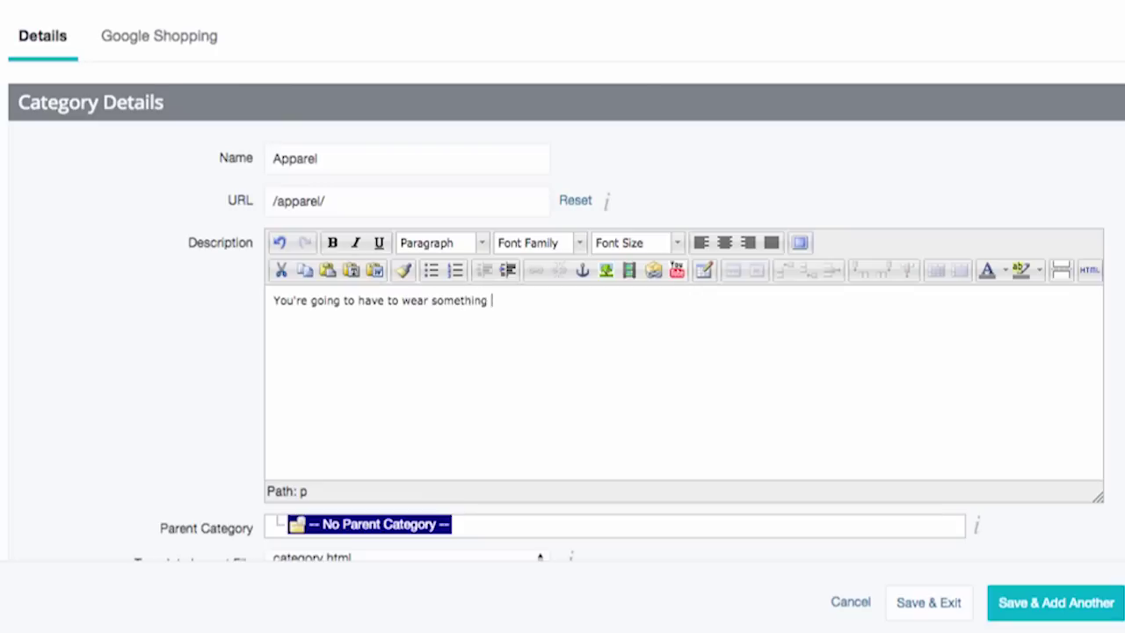
pyautogui.write('right? Might as well')
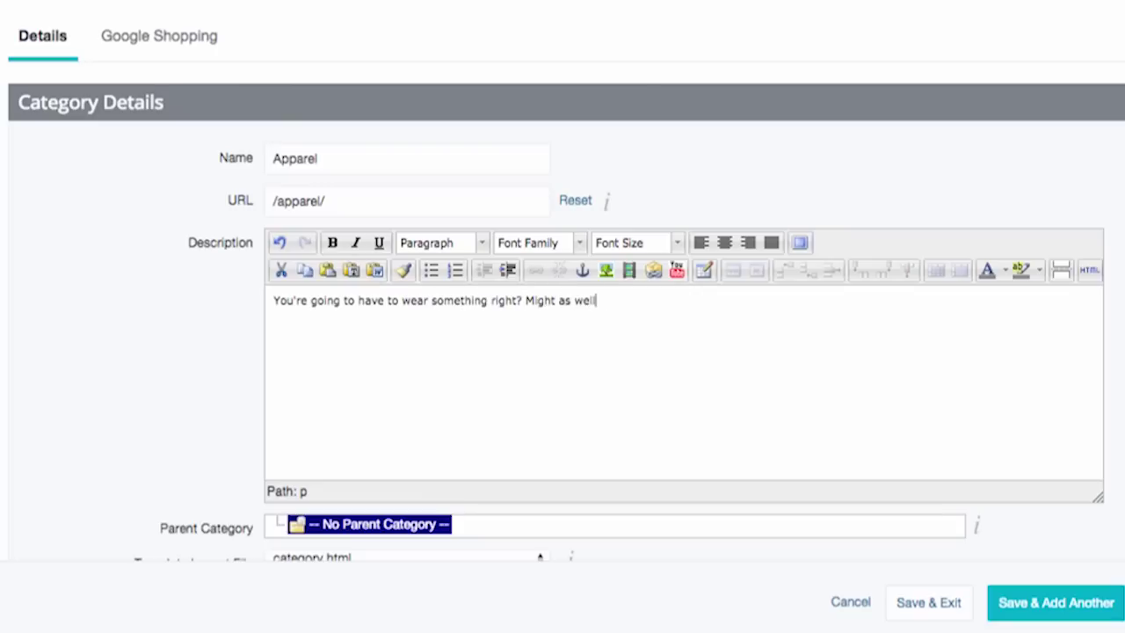
pyautogui.write(' be some of our awe')
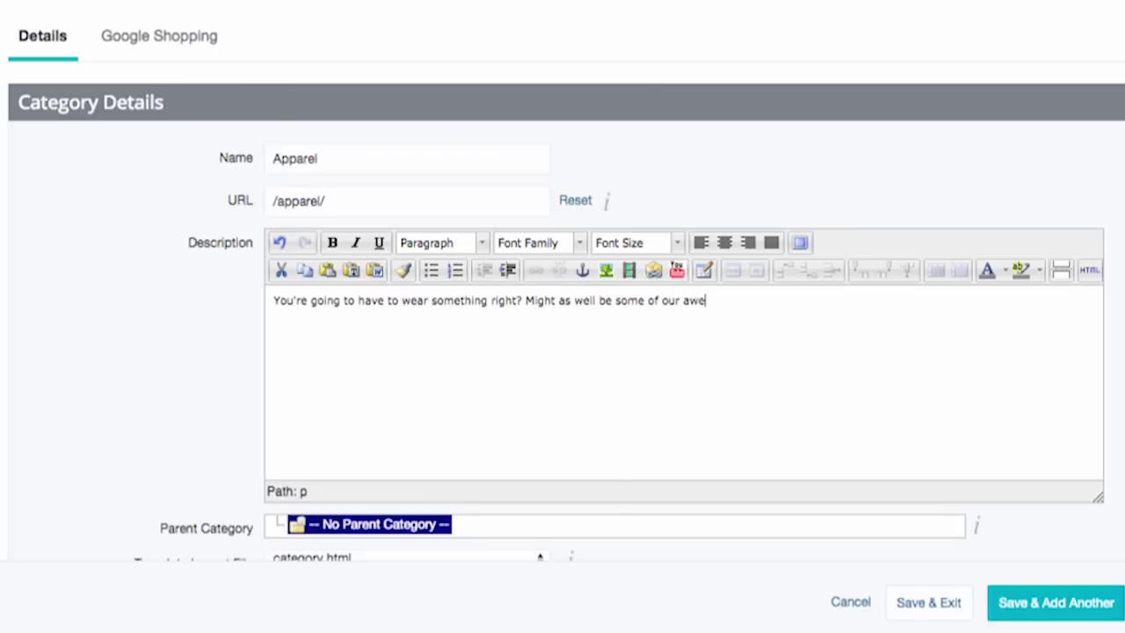
pyautogui.write('some Bigcommerce swag!')
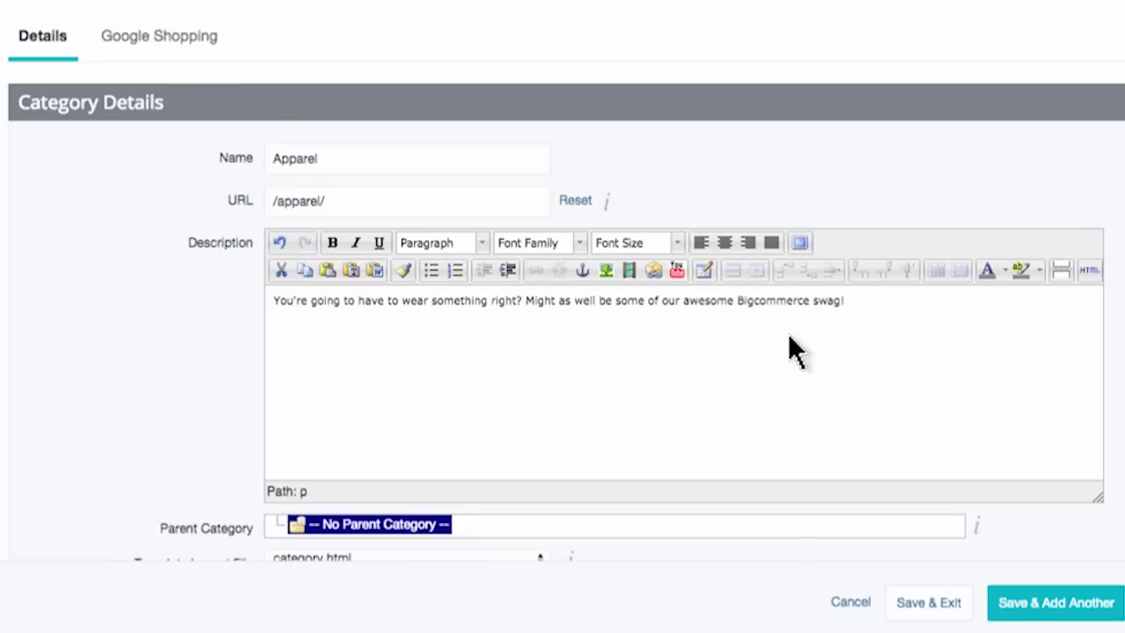
pyautogui.moveTo(735, 301); pyautogui.dragTo(807, 306)
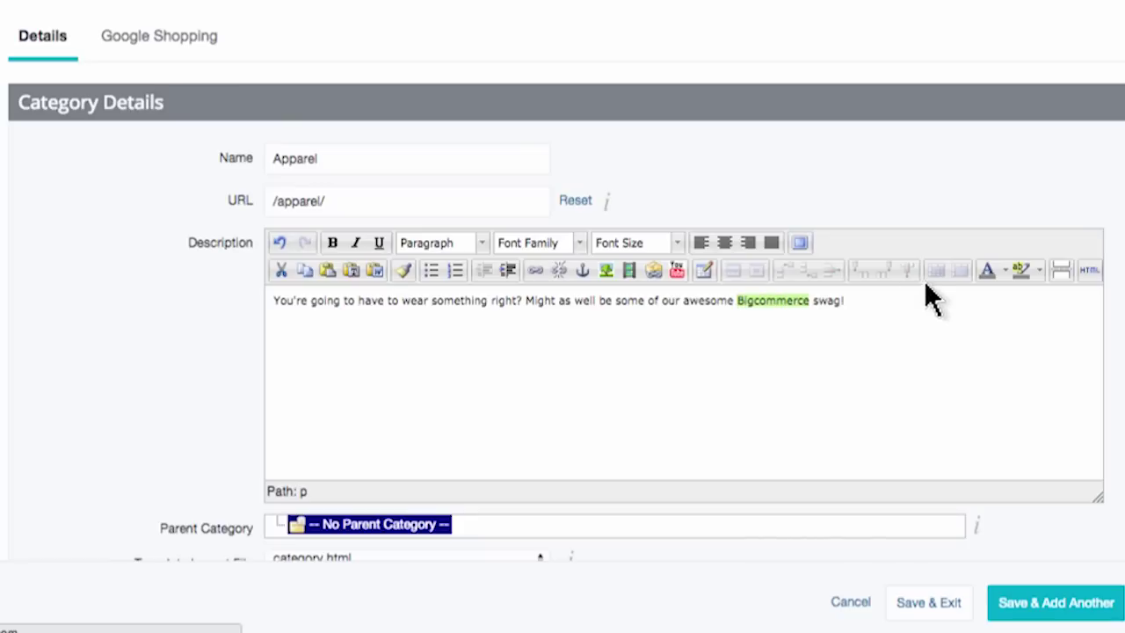
# Colour the word 'Bigcommerce' teal with custom colour 00abc6.
pyautogui.click(1003, 267)
pyautogui.click(1028, 375)
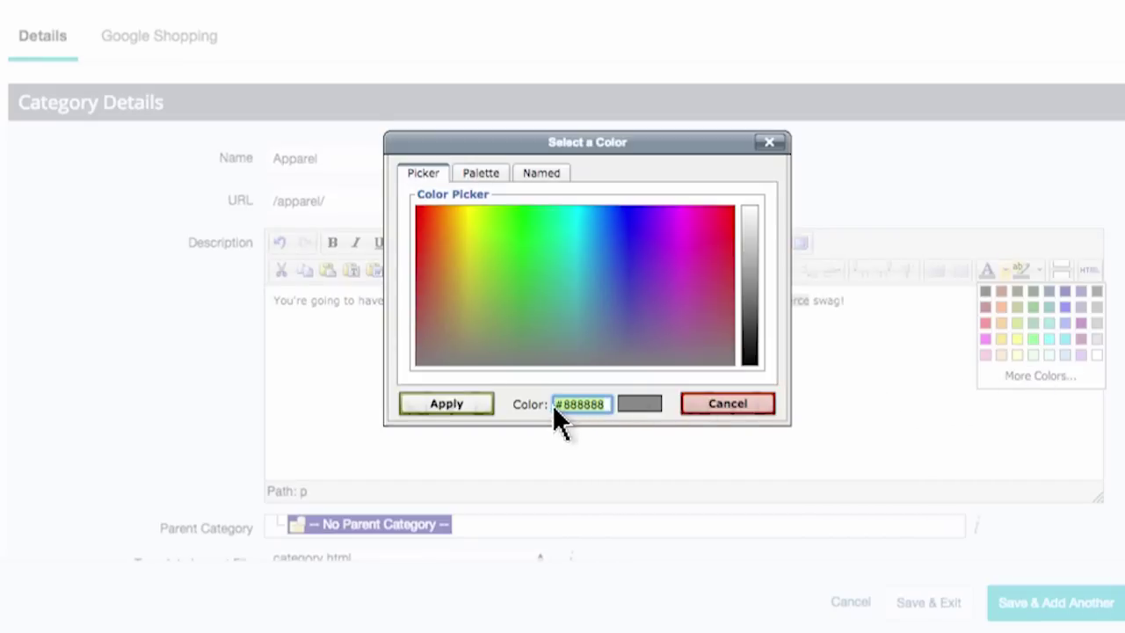
pyautogui.write('00abc6')
pyautogui.click(451, 405)
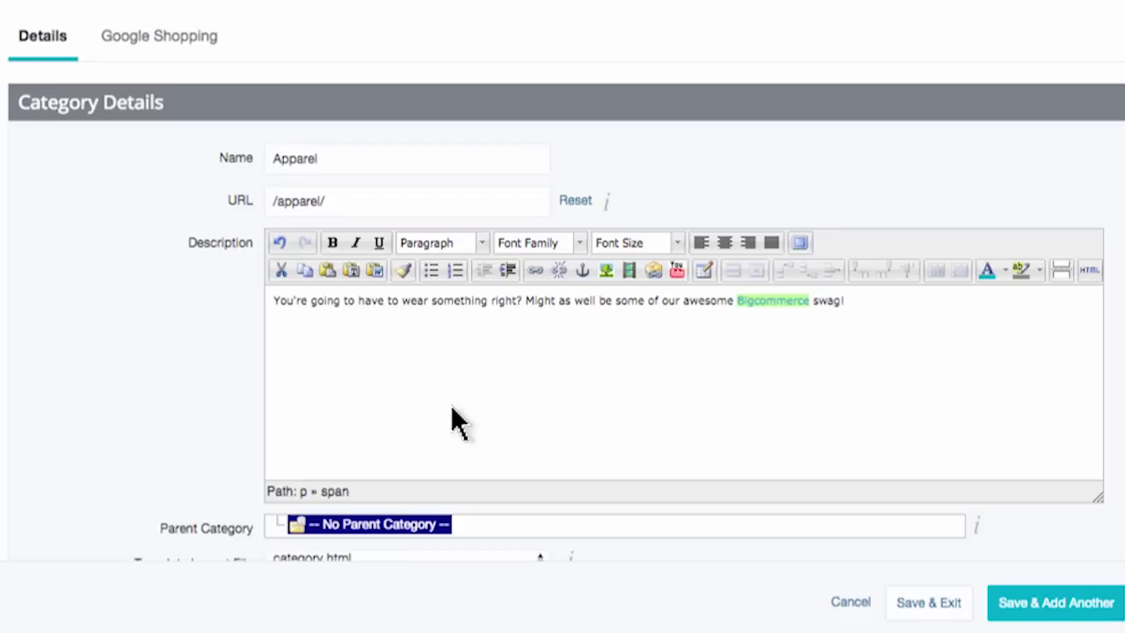
pyautogui.click(773, 336)
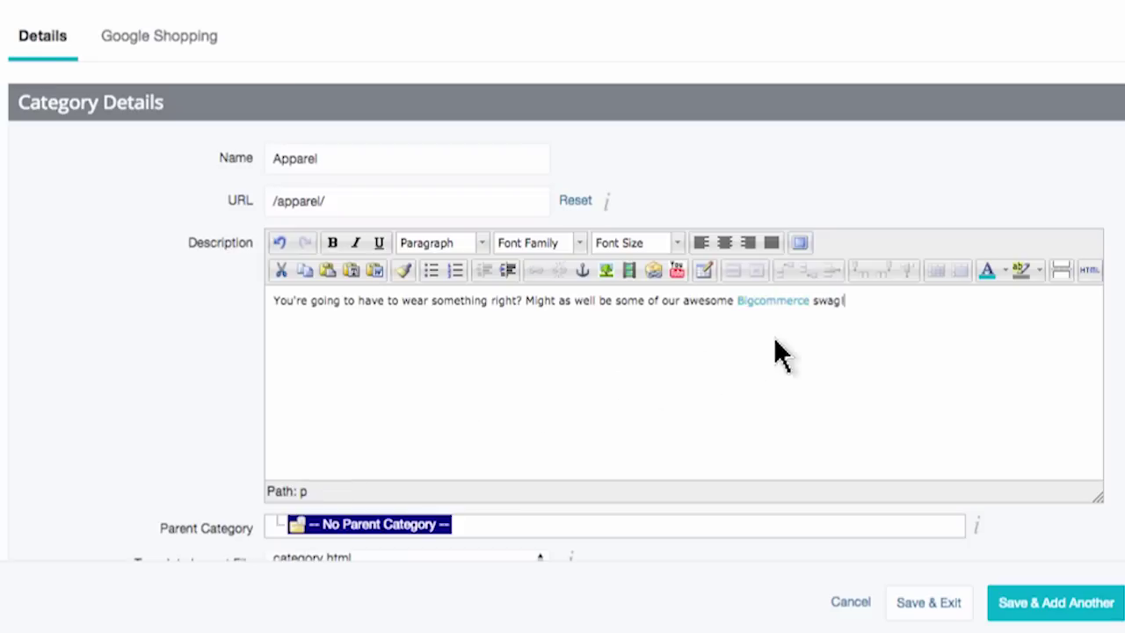
# Check the description's HTML source without changes, then Save & Exit the Apparel category.
pyautogui.click(1090, 272)
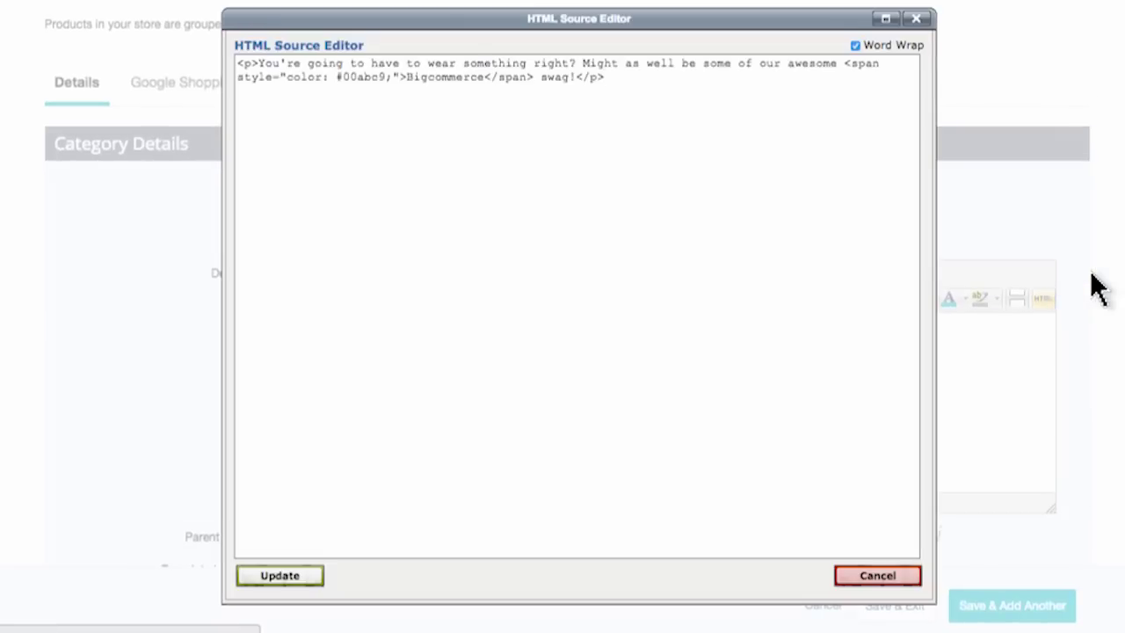
pyautogui.click(877, 578)
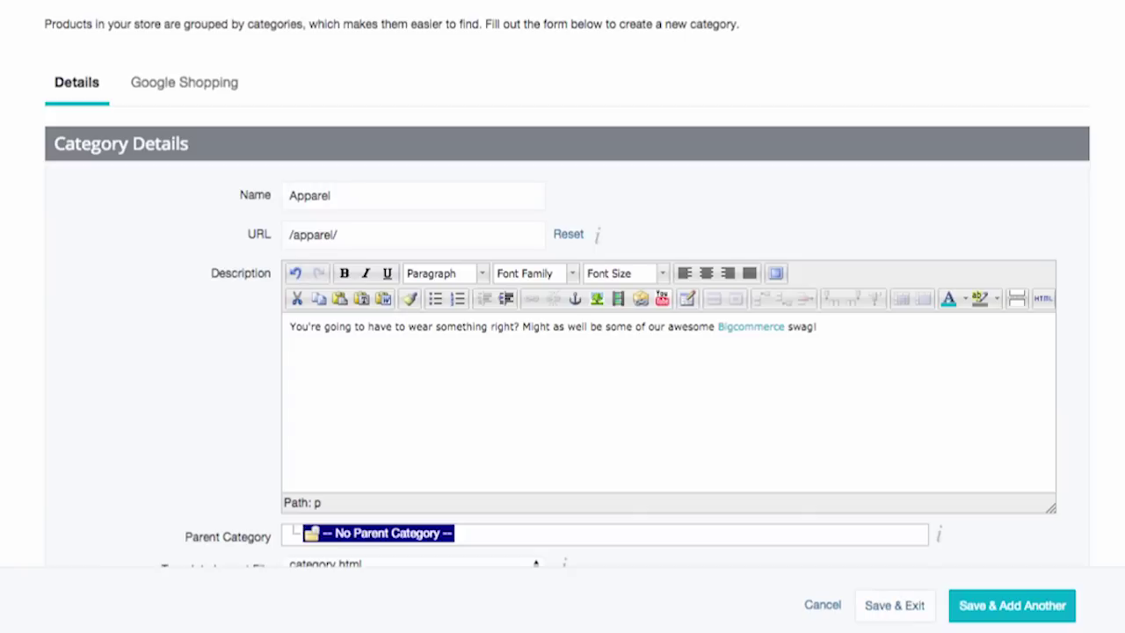
pyautogui.scroll(-5, 562, 351)
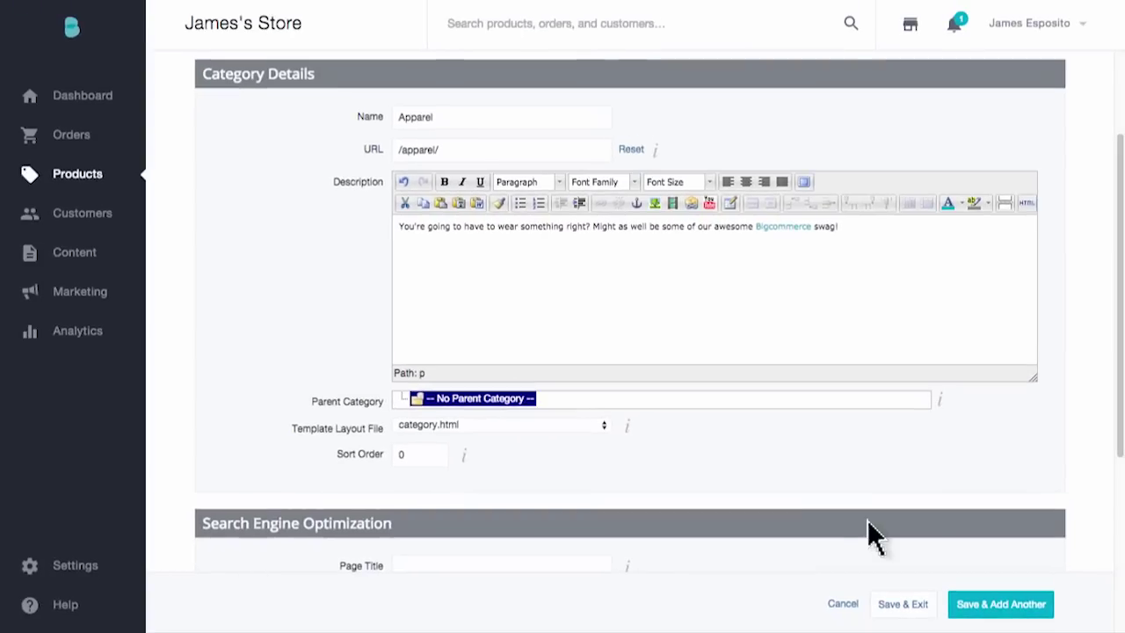
pyautogui.click(903, 606)
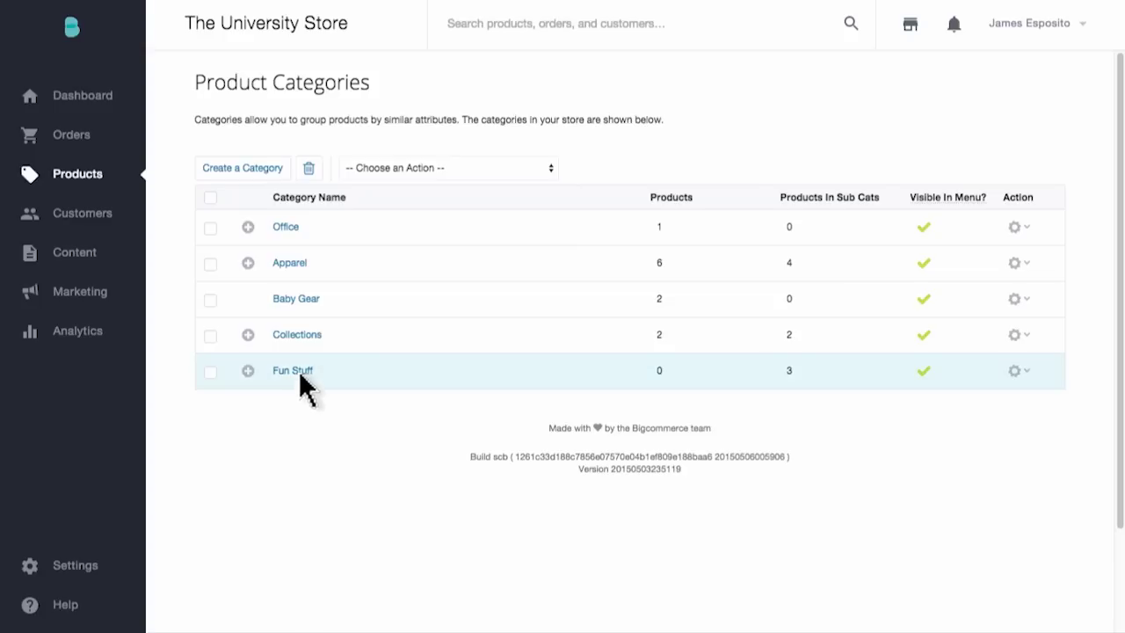
# Drag Collections to second place after Office and nest Baby Gear beneath Apparel.
pyautogui.moveTo(294, 347); pyautogui.dragTo(302, 269)
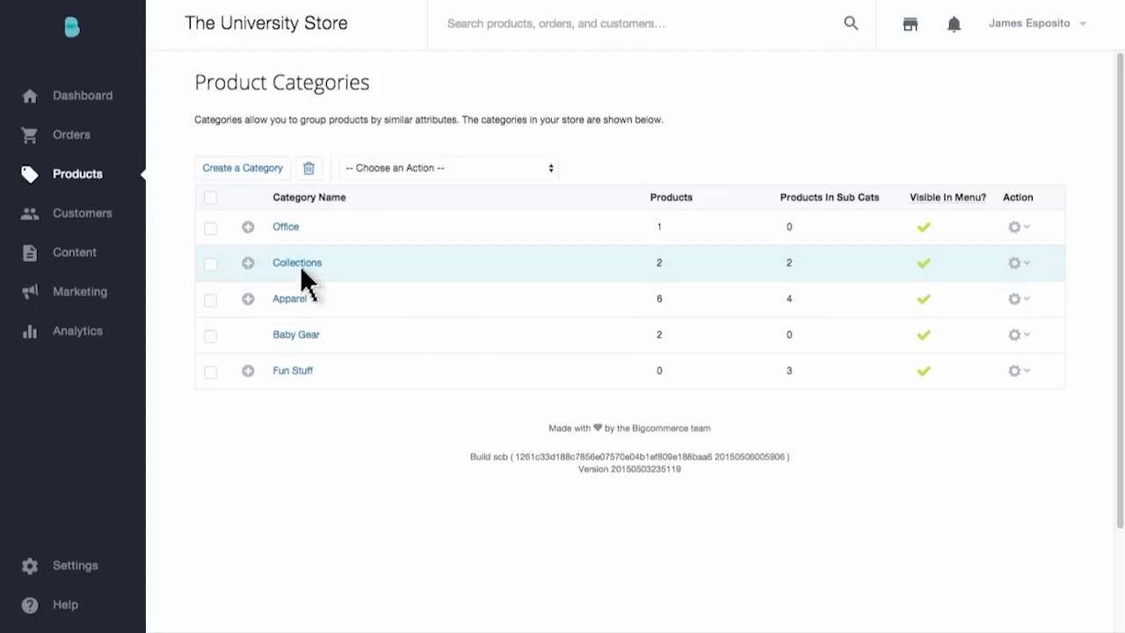
pyautogui.moveTo(280, 350); pyautogui.dragTo(296, 349)
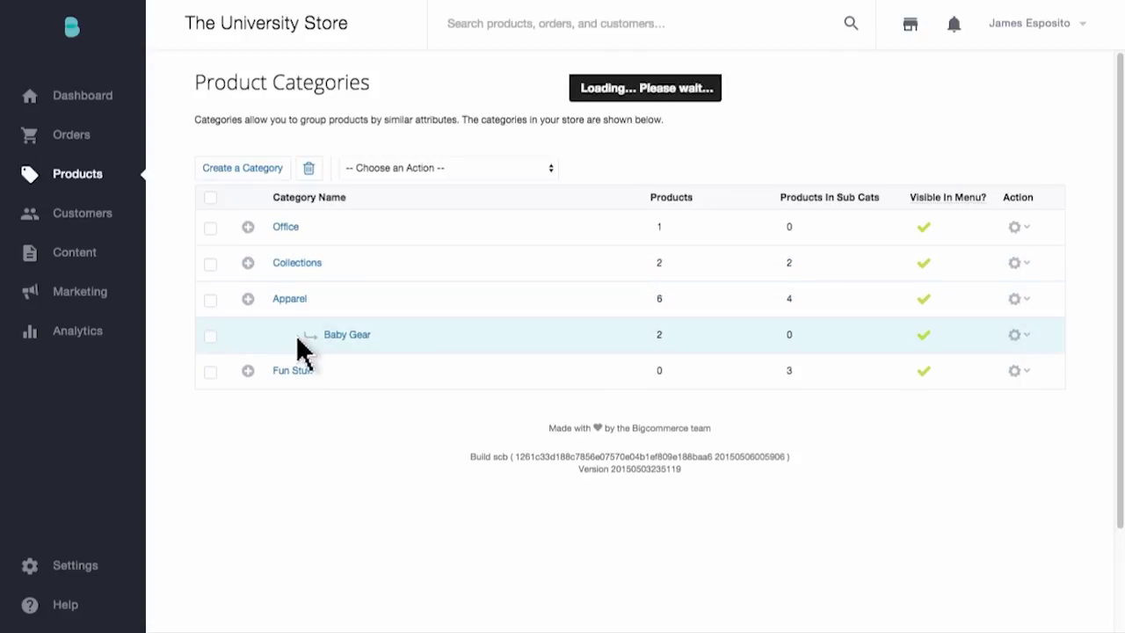
pyautogui.scroll(-3, 284, 349)
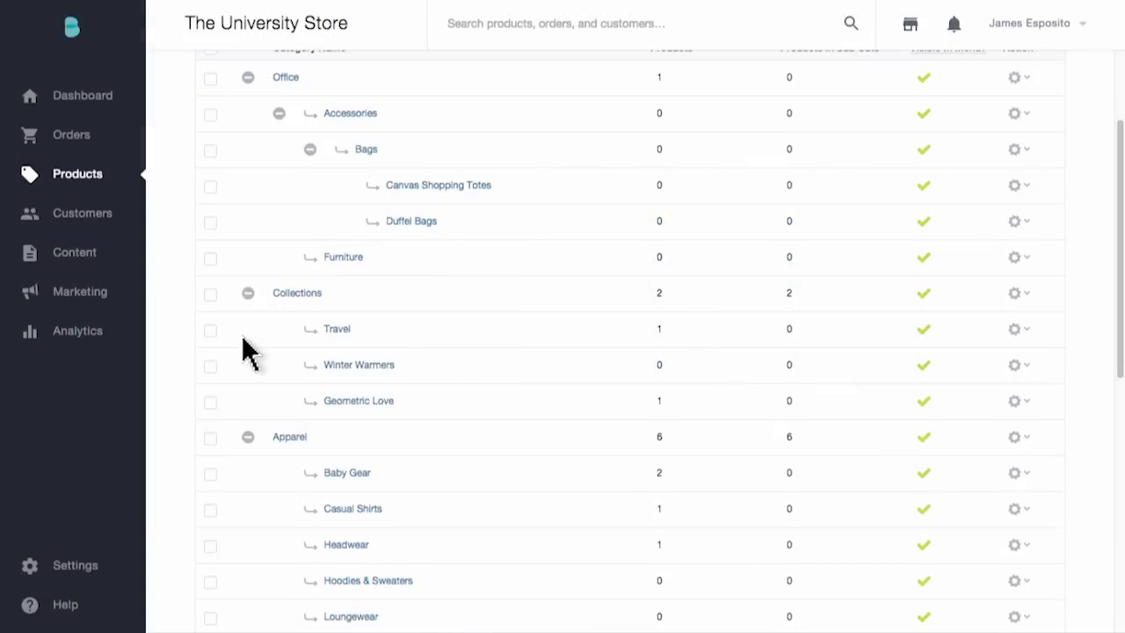
pyautogui.click(75, 565)
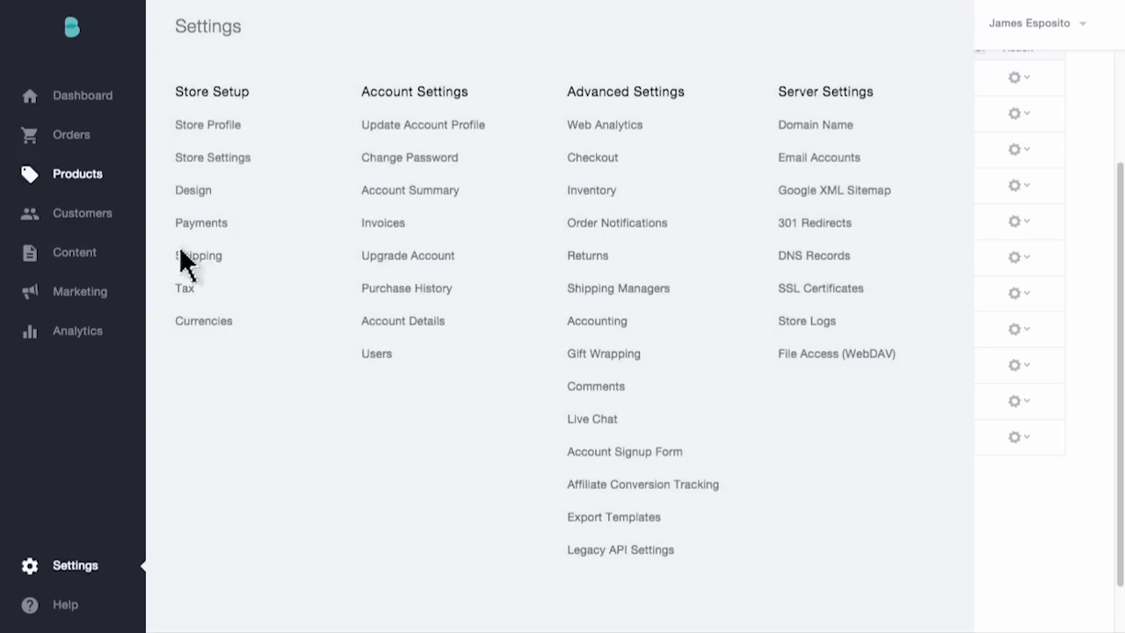
# Set Menu Display Depth to 3 in Store Settings > Display and save.
pyautogui.click(207, 159)
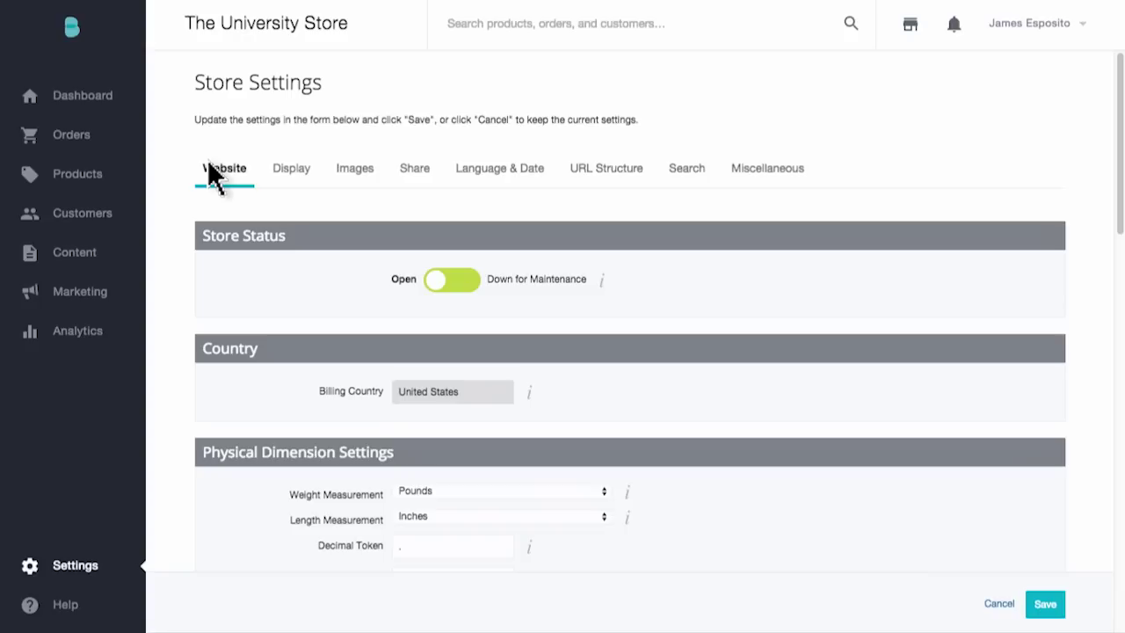
pyautogui.click(293, 176)
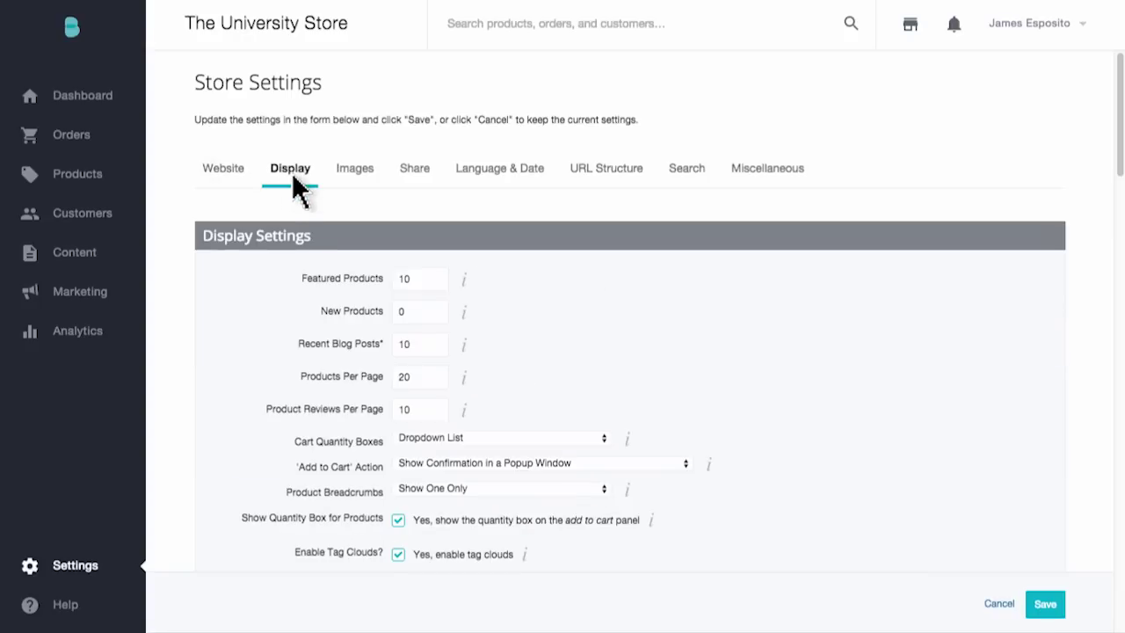
pyautogui.scroll(-15, 291, 172)
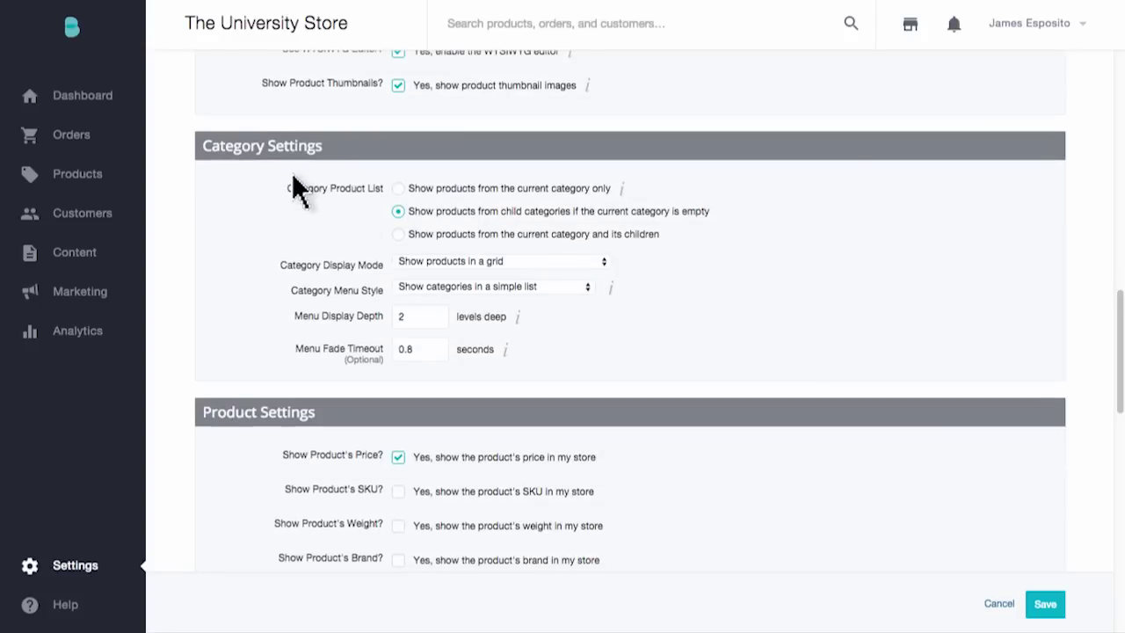
pyautogui.click(409, 320)
pyautogui.write('3')
pyautogui.click(1045, 604)
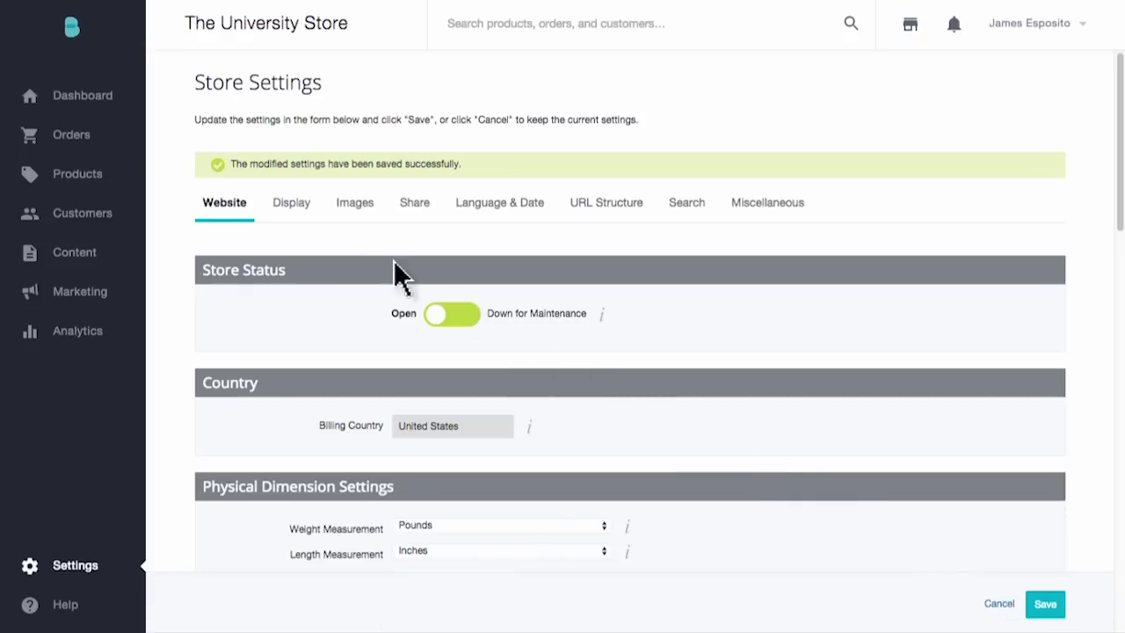
# Return to the Display tab and leave Product Breadcrumbs at Show One Only.
pyautogui.click(290, 211)
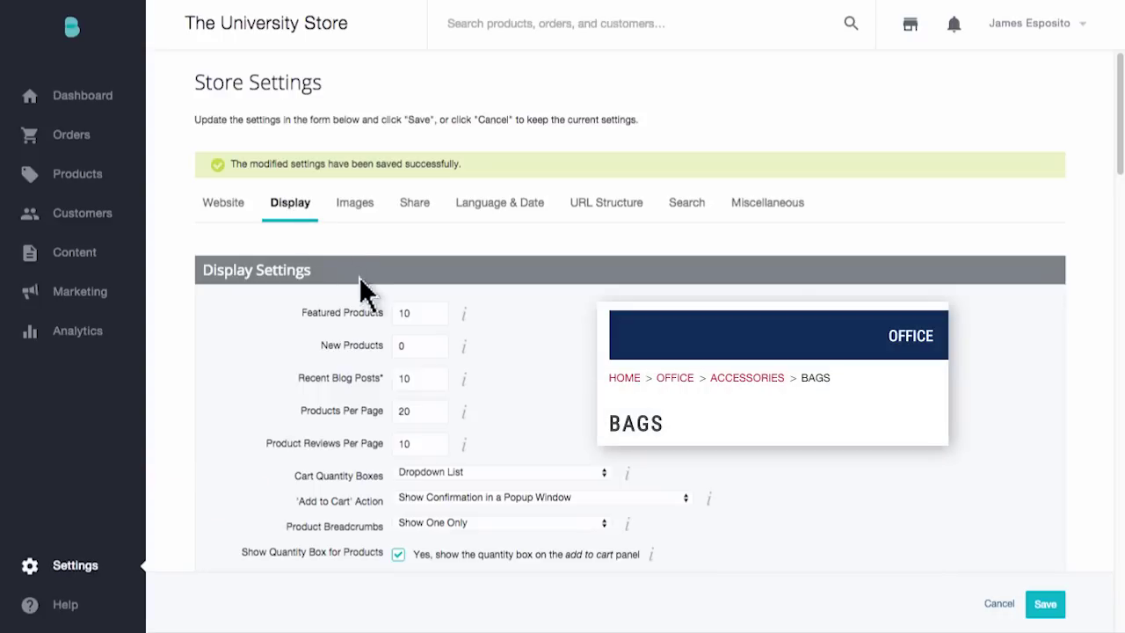
pyautogui.click(604, 523)
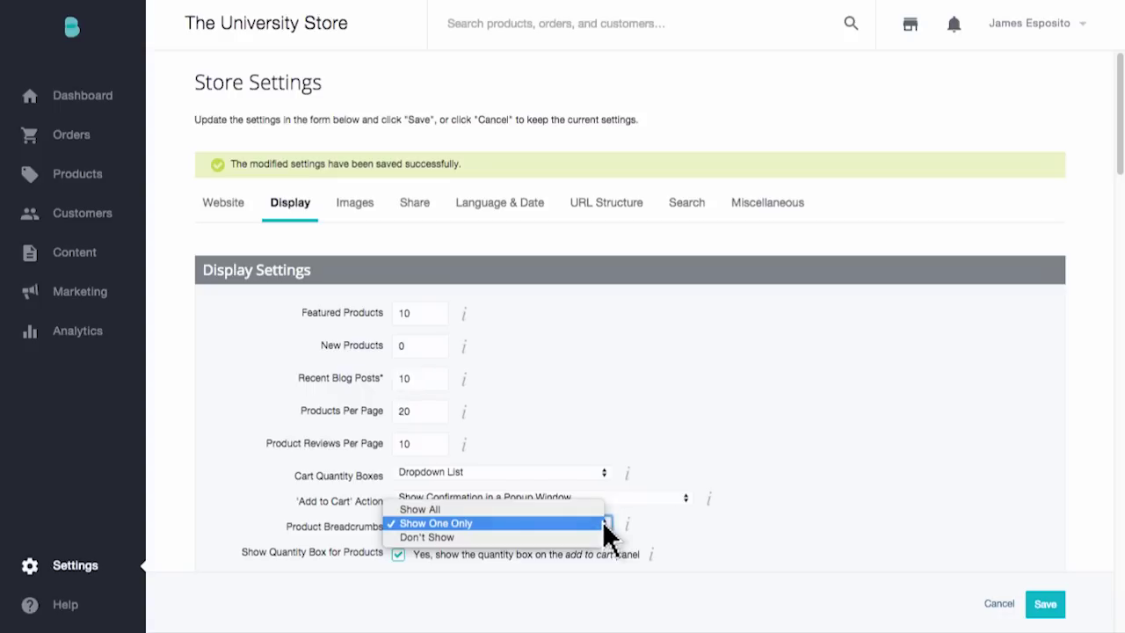
pyautogui.click(602, 523)
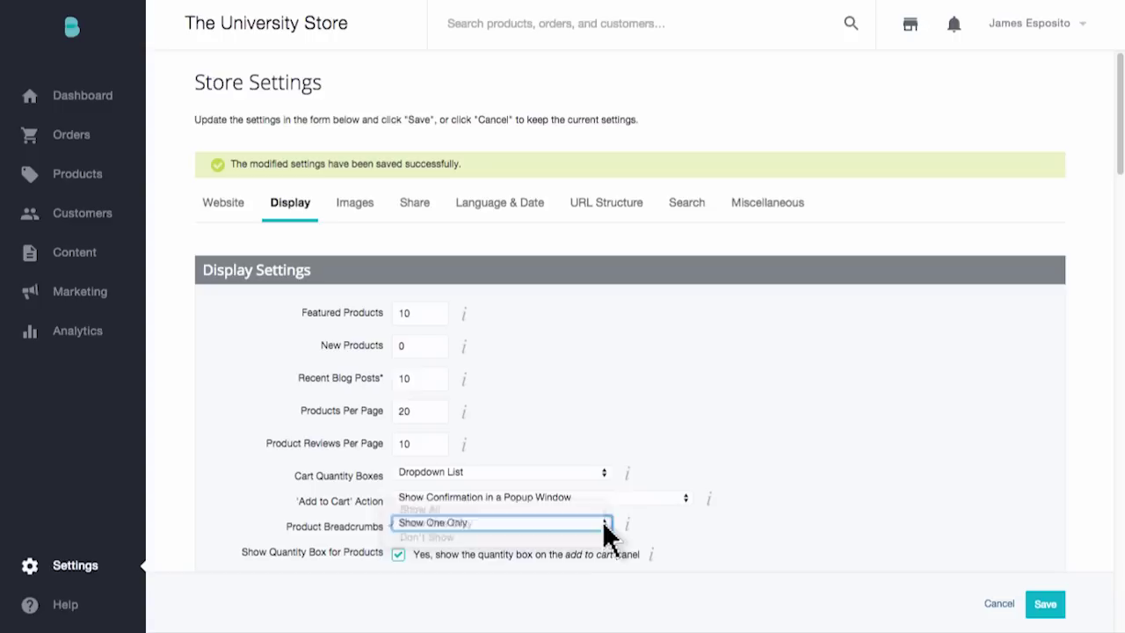